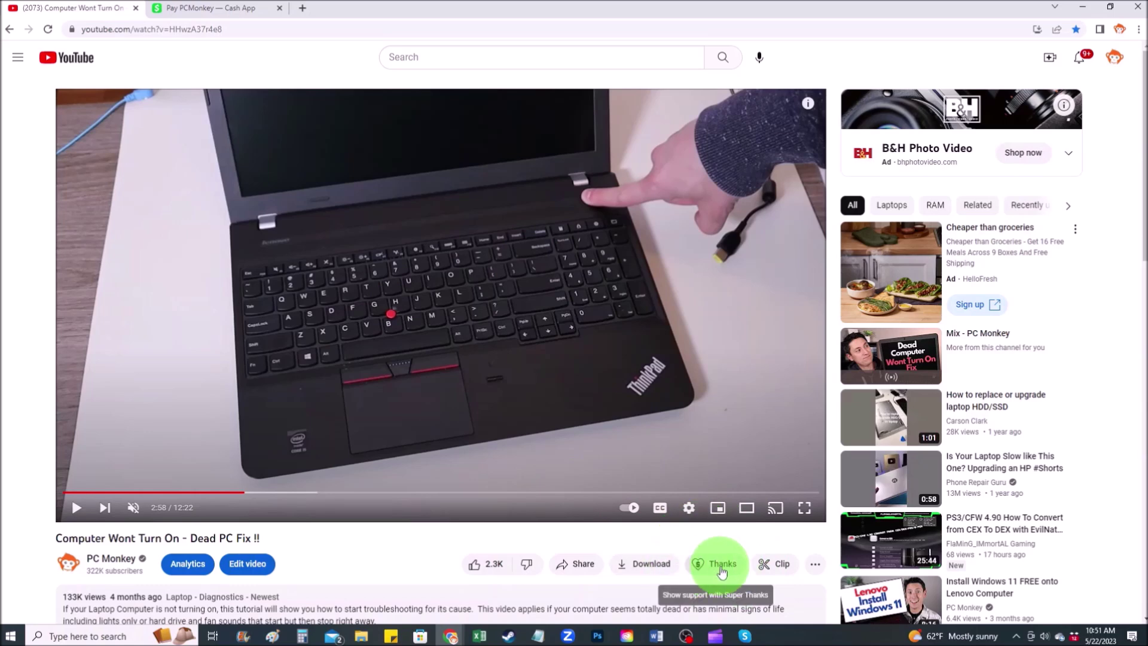
- Open PC Monkey's Super Thanks offer, try another tip amount, then switch to the Cash App tab
{"action": "left_click", "coordinate": [722, 566]}
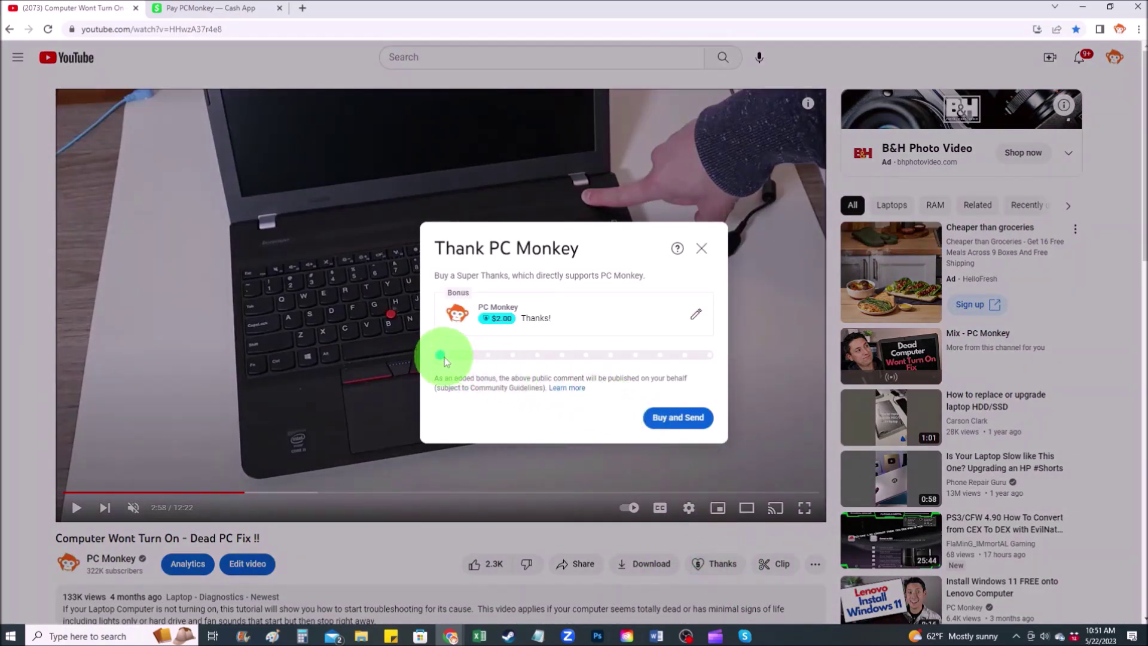
{"action": "left_click_drag", "start_coordinate": [442, 356], "coordinate": [469, 356]}
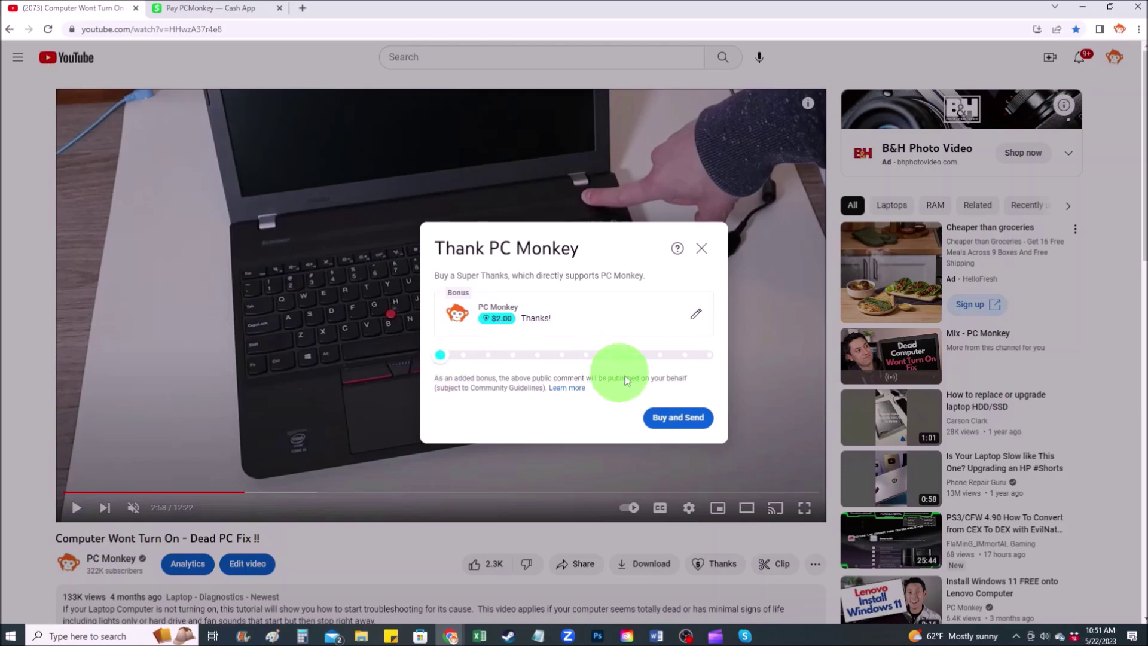
{"action": "left_click", "coordinate": [211, 9]}
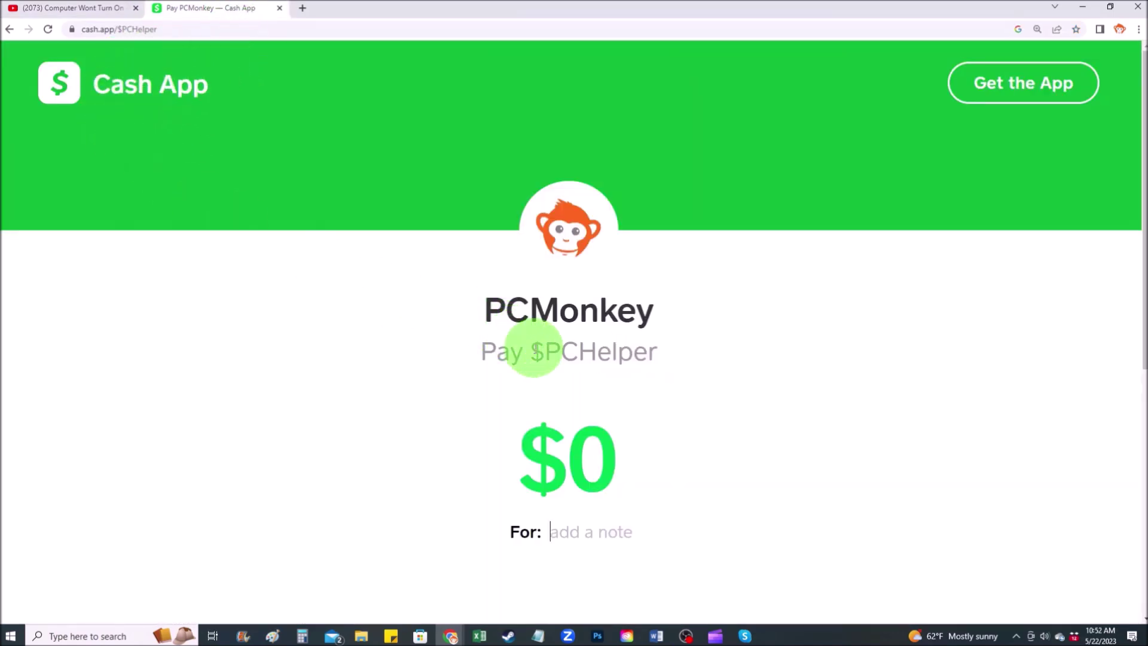
- Fill in the Cash App payment as $2 with the note 'Thanks :)'
{"action": "left_click", "coordinate": [592, 458]}
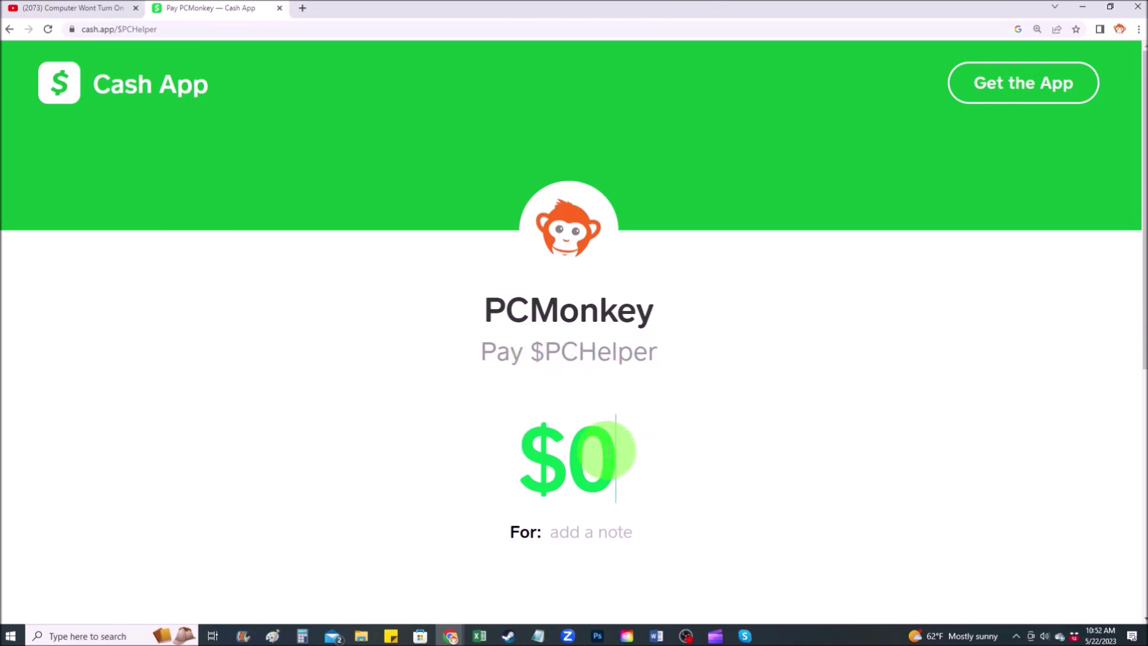
{"action": "type", "text": "2"}
{"action": "left_click", "coordinate": [610, 531]}
{"action": "type", "text": "Thanks :)"}
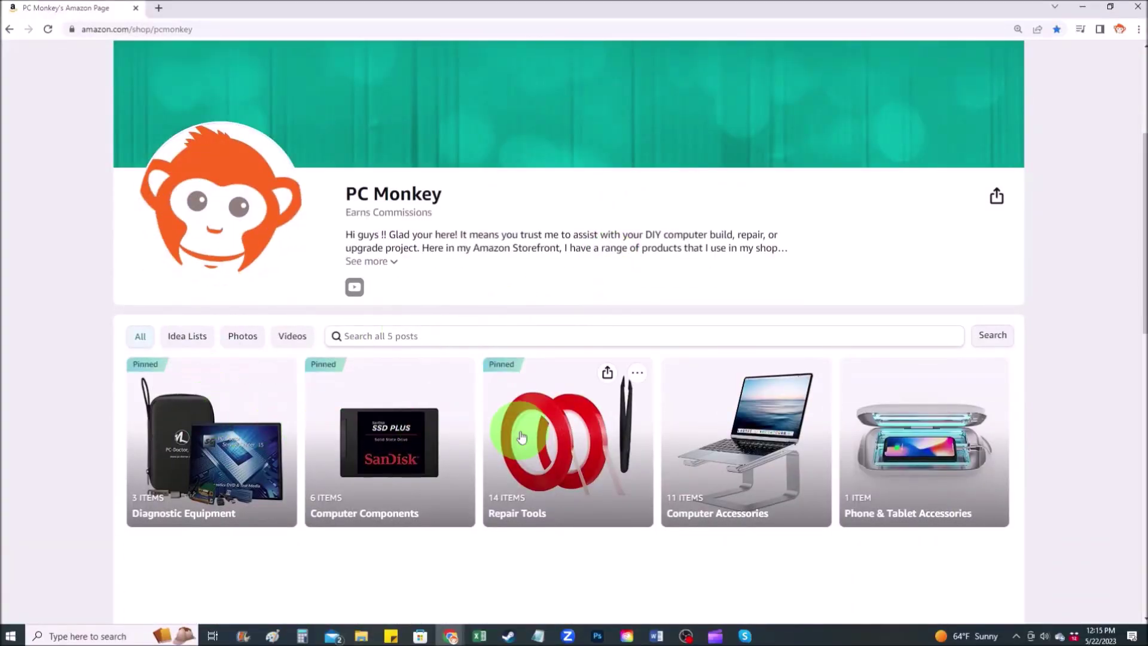
- Open the Repair Tools card on PC Monkey's Amazon storefront to browse its products
{"action": "left_click", "coordinate": [551, 460]}
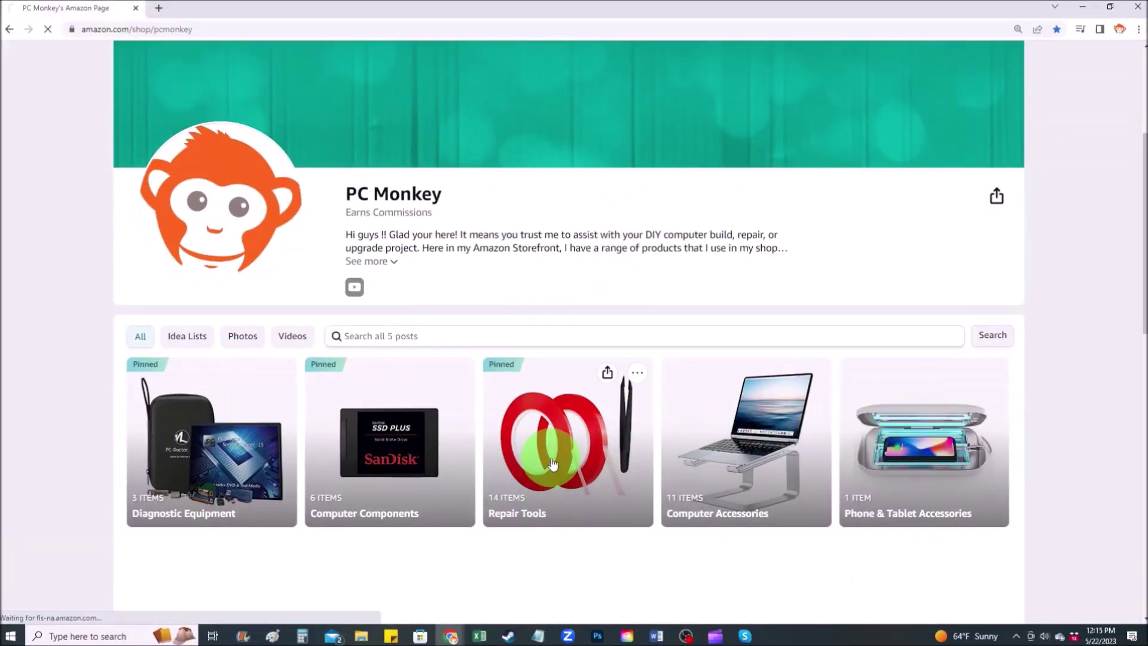
{"action": "scroll", "coordinate": [541, 447], "scroll_direction": "down", "scroll_amount": 4}
{"action": "scroll", "coordinate": [583, 404], "scroll_direction": "down", "scroll_amount": 3}
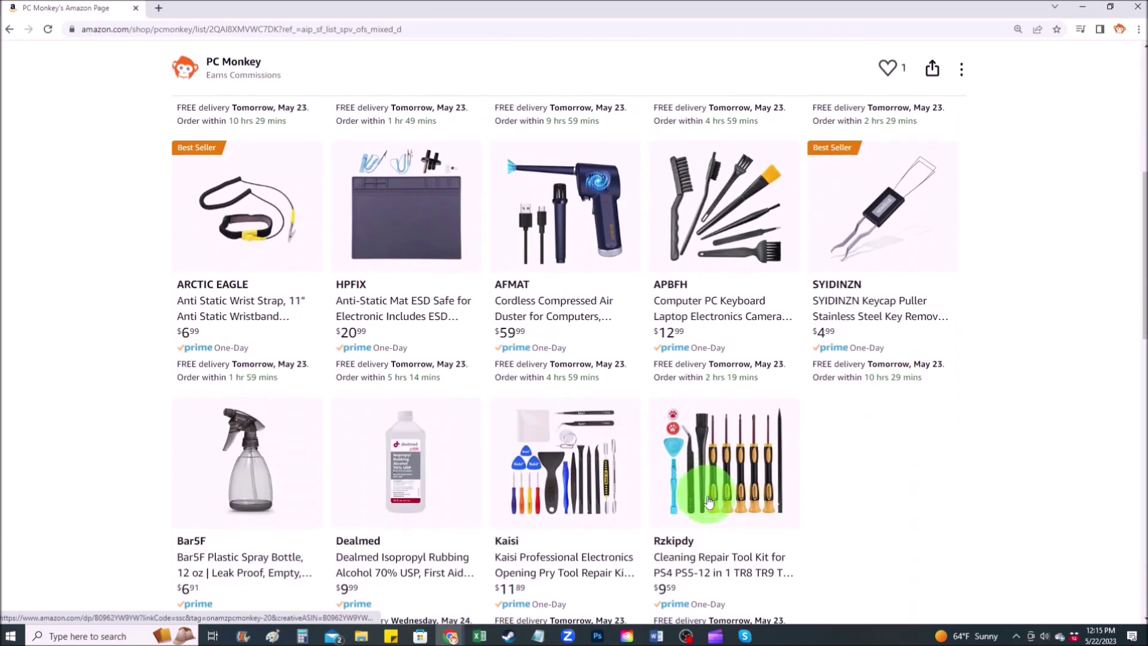
{"action": "scroll", "coordinate": [668, 307], "scroll_direction": "up", "scroll_amount": 2}
{"action": "scroll", "coordinate": [667, 308], "scroll_direction": "up", "scroll_amount": 2}
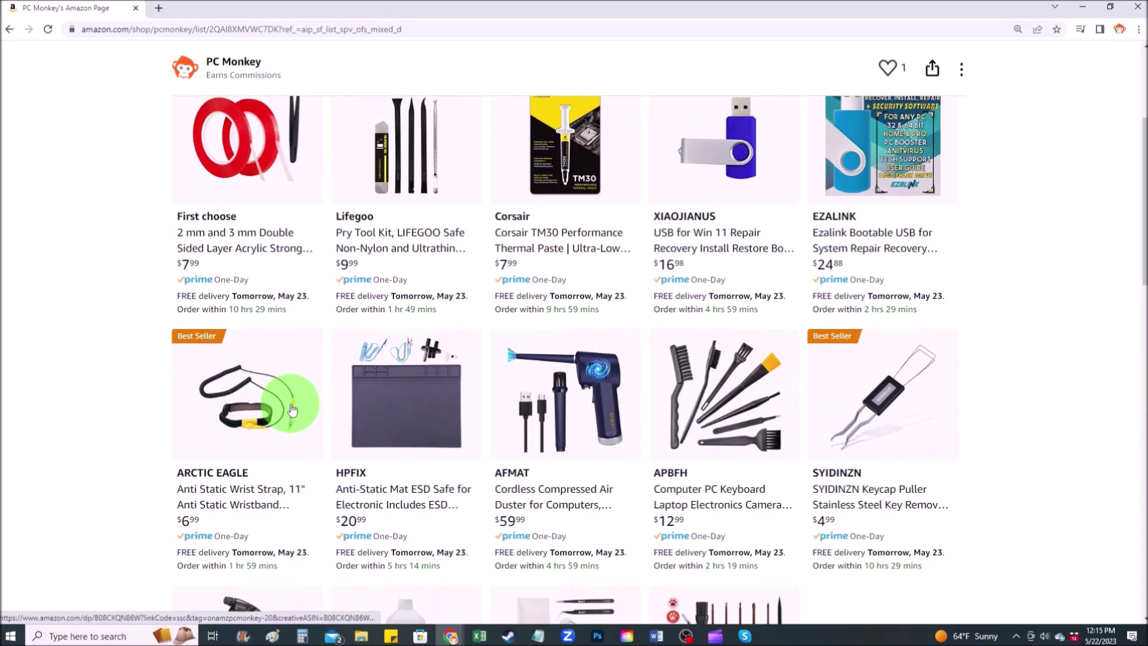
{"action": "scroll", "coordinate": [386, 394], "scroll_direction": "up", "scroll_amount": 2}
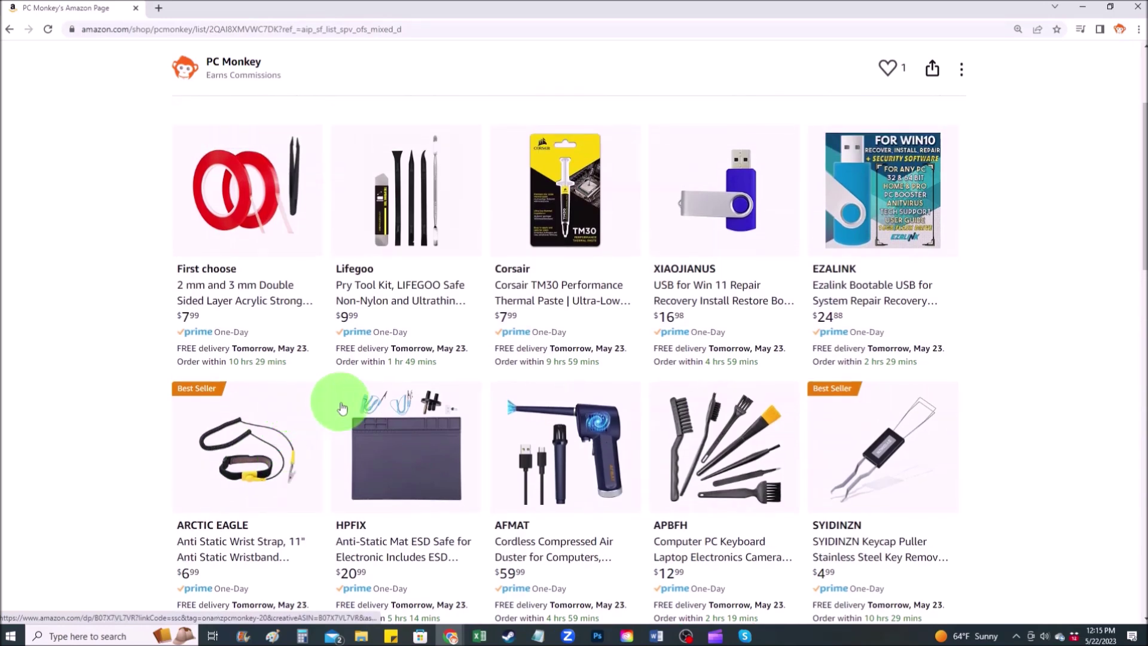